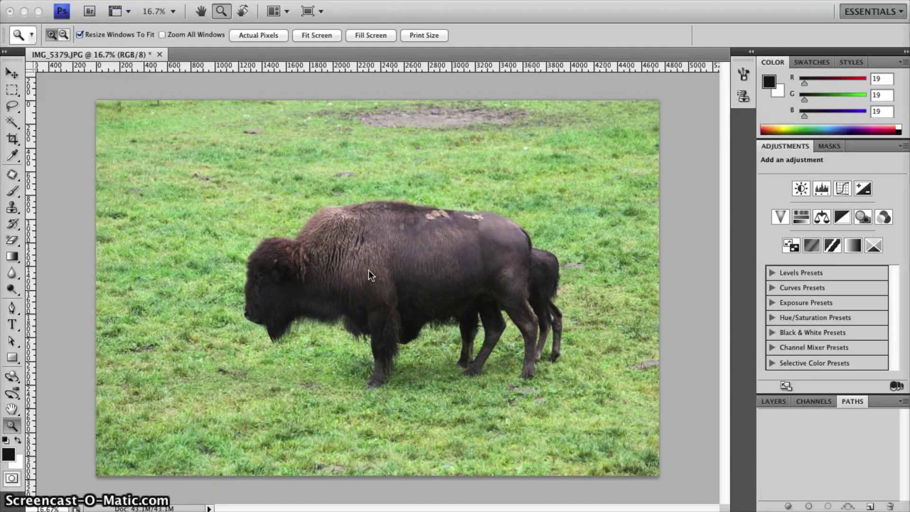
- Bring the IMG_5379.JPG bison photo window to the front in Photoshop
left_click(311, 261)
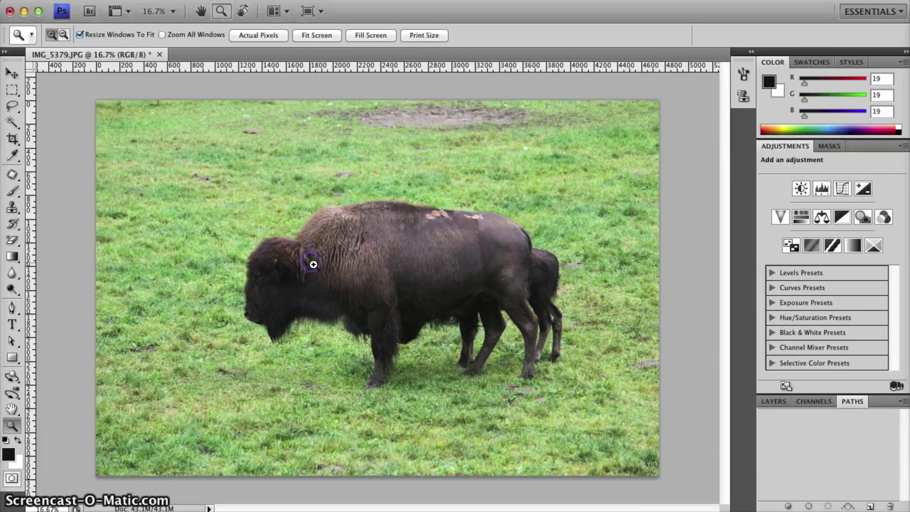
mouse_move(316, 267)
left_mouse_down()
mouse_move(378, 293)
mouse_move(334, 297)
mouse_move(281, 262)
mouse_move(333, 268)
left_mouse_up()
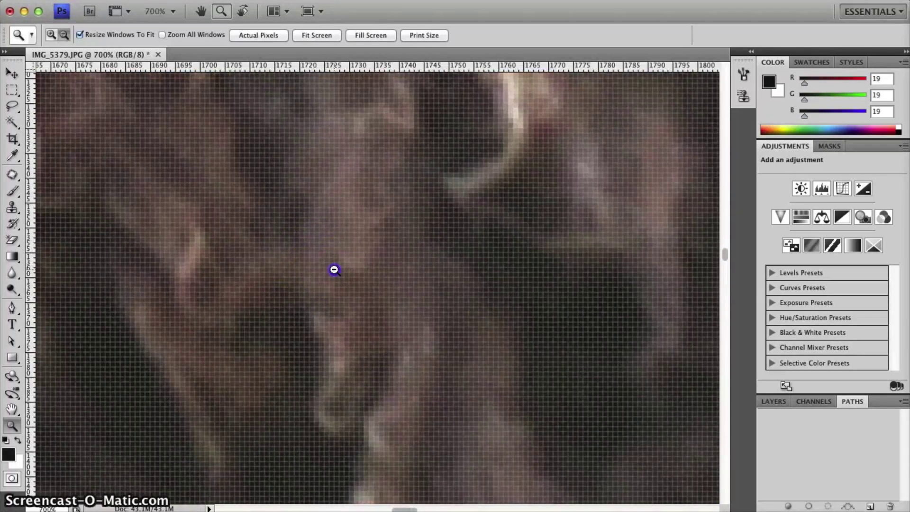
left_click(333, 269, "alt")
left_click(335, 270, "alt")
left_click(340, 275, "alt")
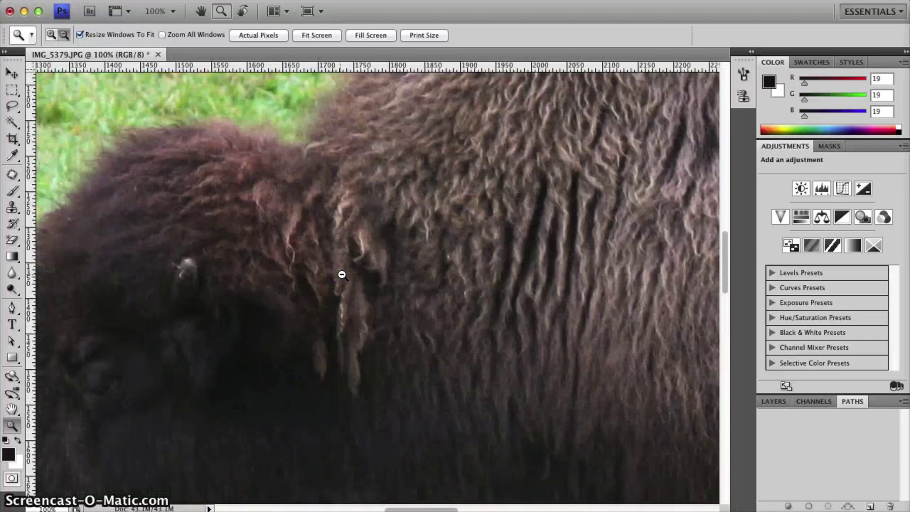
left_click(354, 270, "alt")
left_click(354, 271, "alt")
left_click(353, 272, "alt")
left_click(353, 272, "alt")
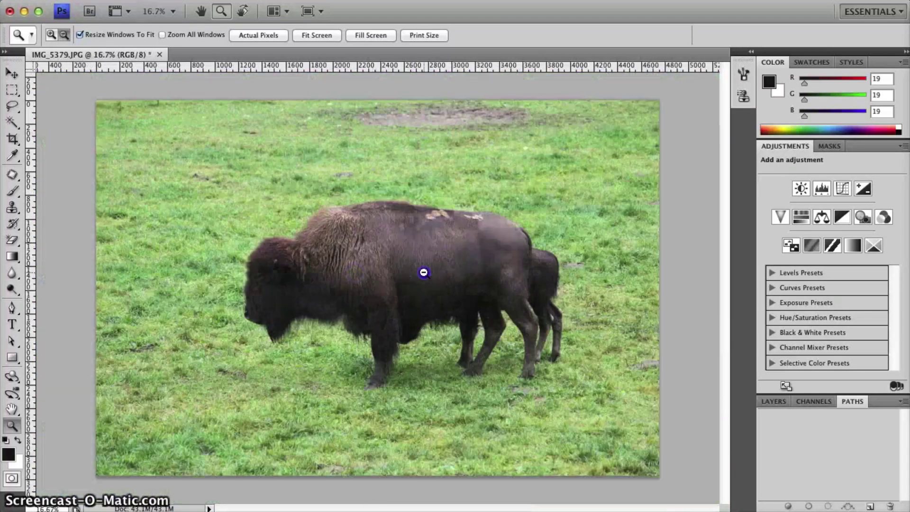
key("c")
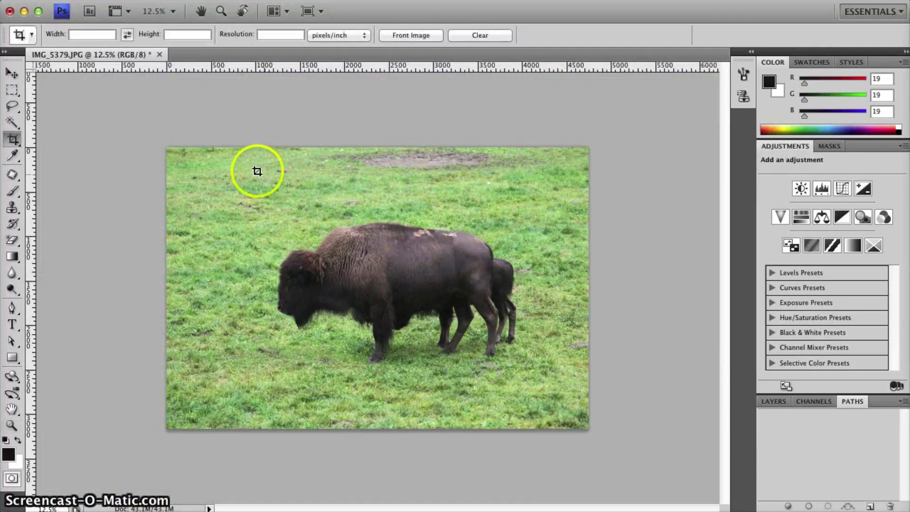
- Crop the photo to a square around the bison, nudged slightly up and right
left_click_drag(268, 163, 541, 425)
left_click_drag(446, 375, 450, 369)
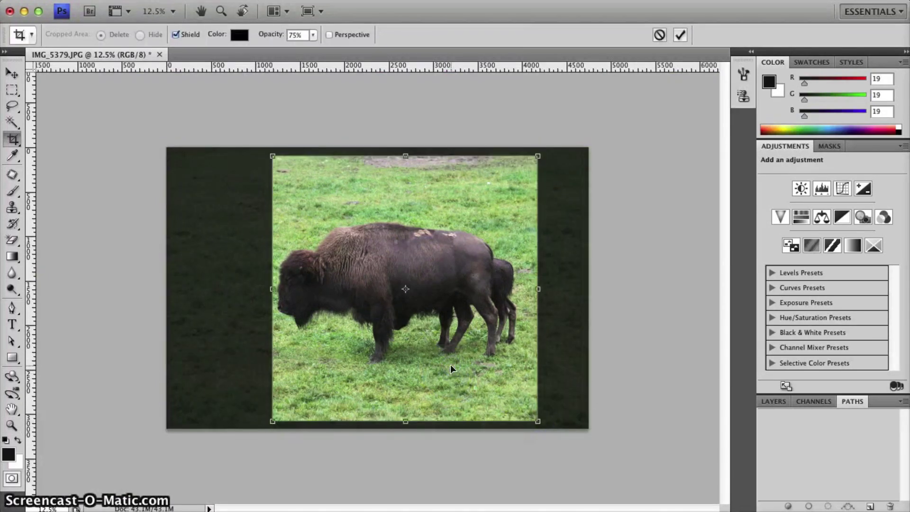
double_click(450, 365)
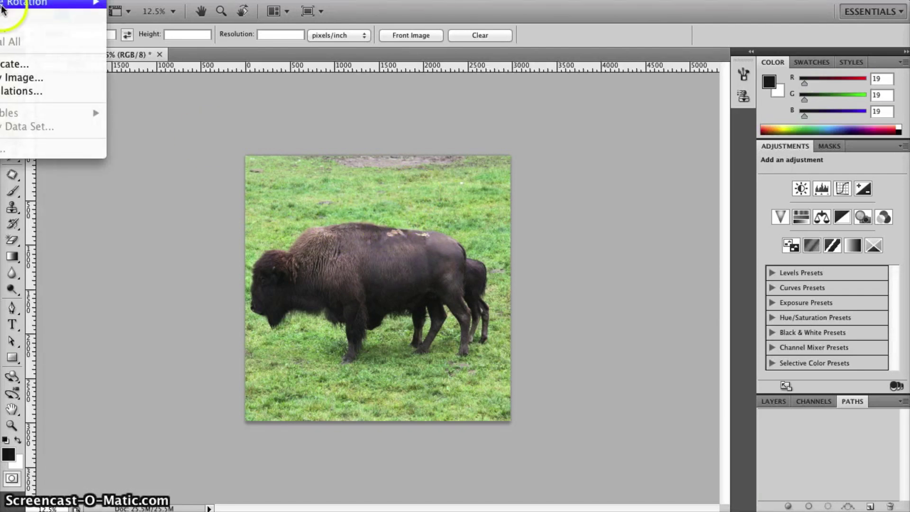
- Convert the cropped bison photo to grayscale, discarding the colour information
mouse_move(3, 5)
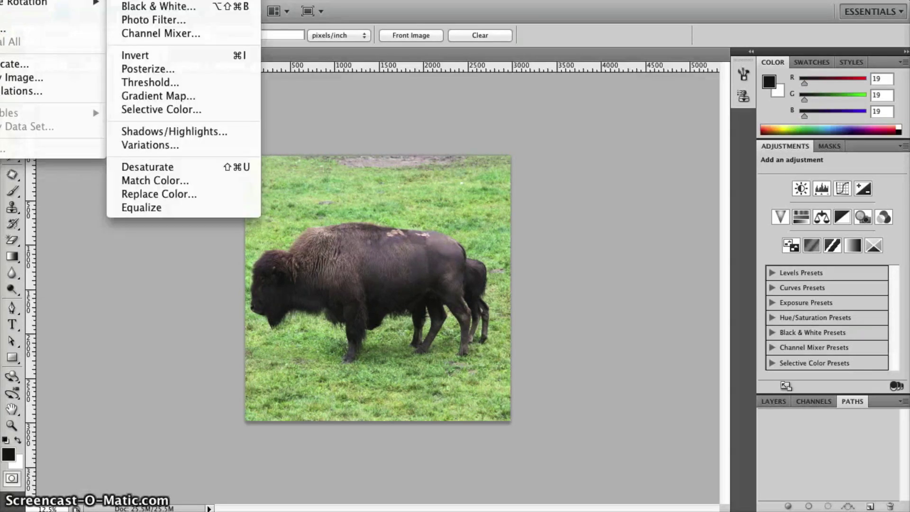
left_click(152, 0)
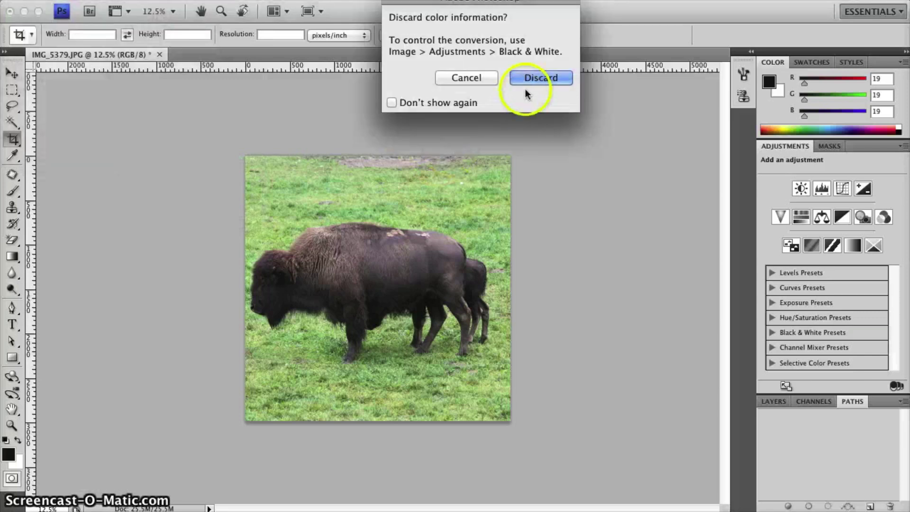
left_click(526, 82)
left_click(485, 250)
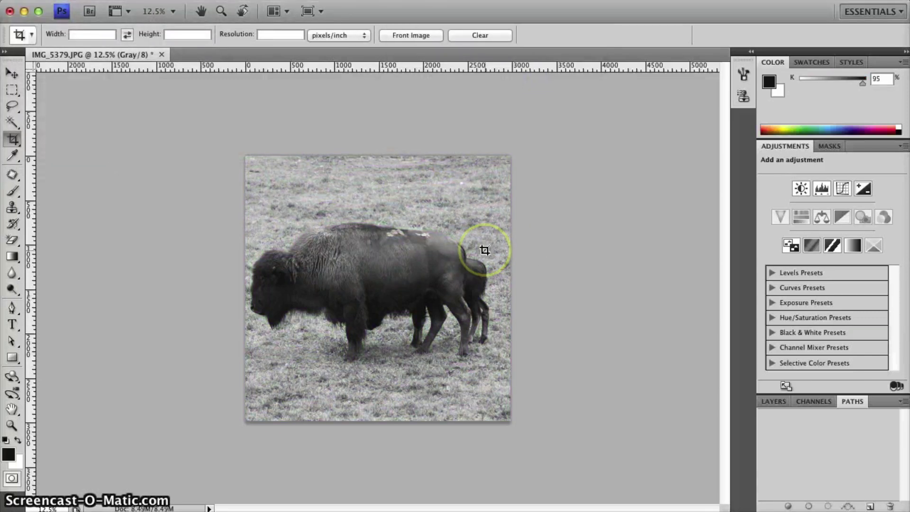
- Apply Levels with input values 9, 1.09 and 218 to boost contrast
key("super+l")
left_click_drag(813, 228, 787, 231)
mouse_move(634, 229)
left_mouse_down()
mouse_move(649, 231)
mouse_move(625, 229)
mouse_move(639, 230)
left_mouse_up()
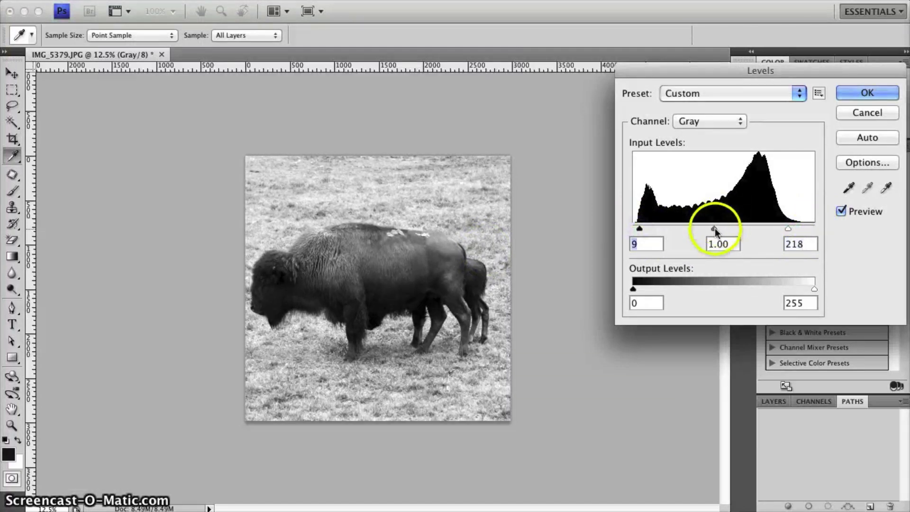
left_click_drag(714, 229, 710, 231)
left_click(868, 93)
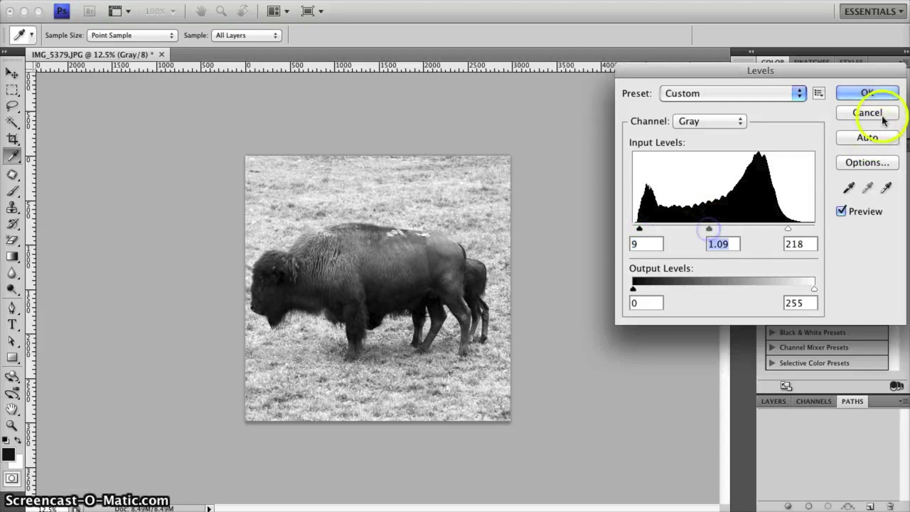
key("c")
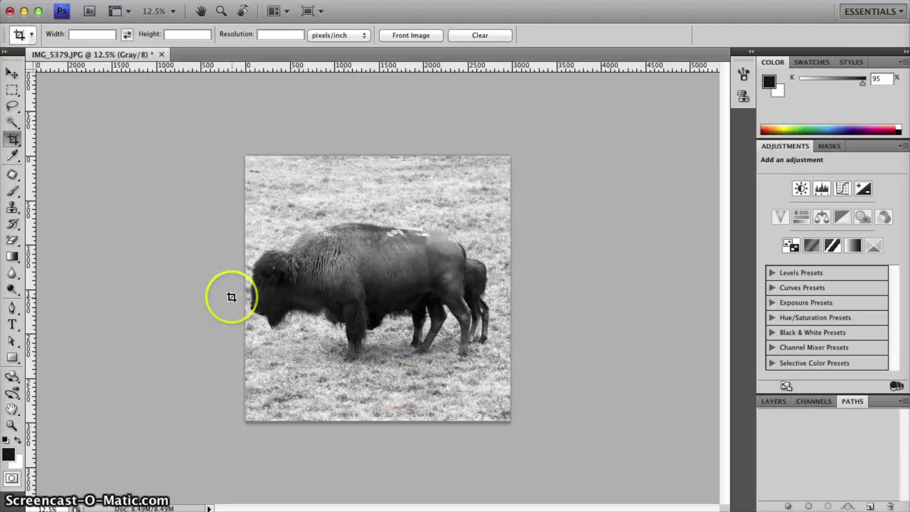
key("super+Tab")
- In Mascot.ai, move the arms onto the body and scale the mascot to about 41.9 × 71.7 mm
left_click(324, 243)
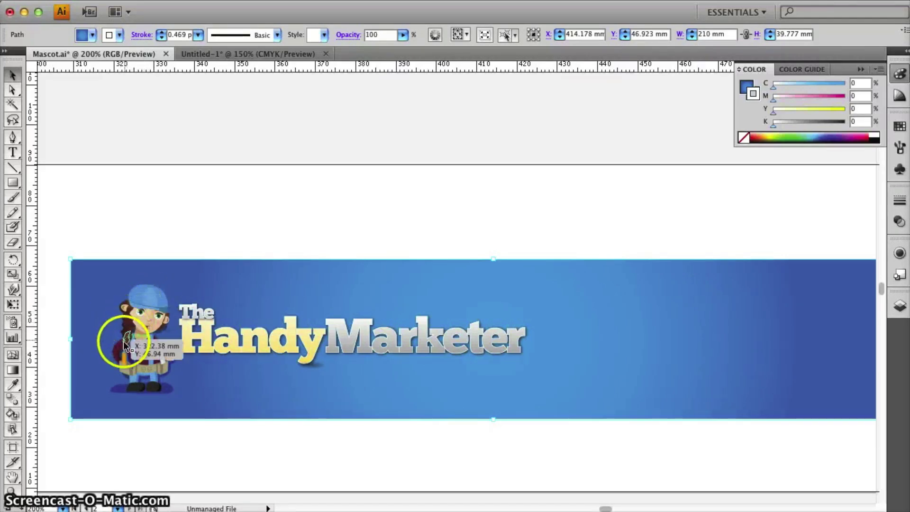
left_click_drag(123, 340, 123, 363)
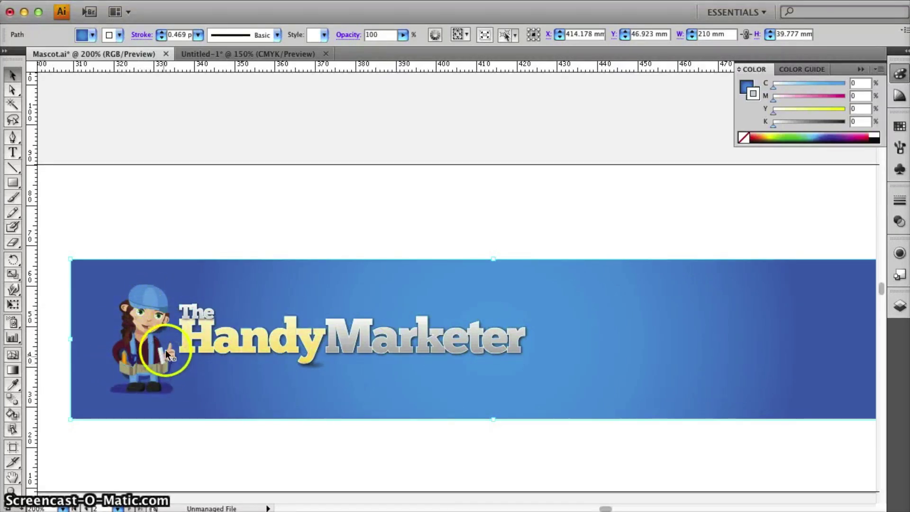
left_click(155, 296)
left_click_drag(174, 286, 426, 154)
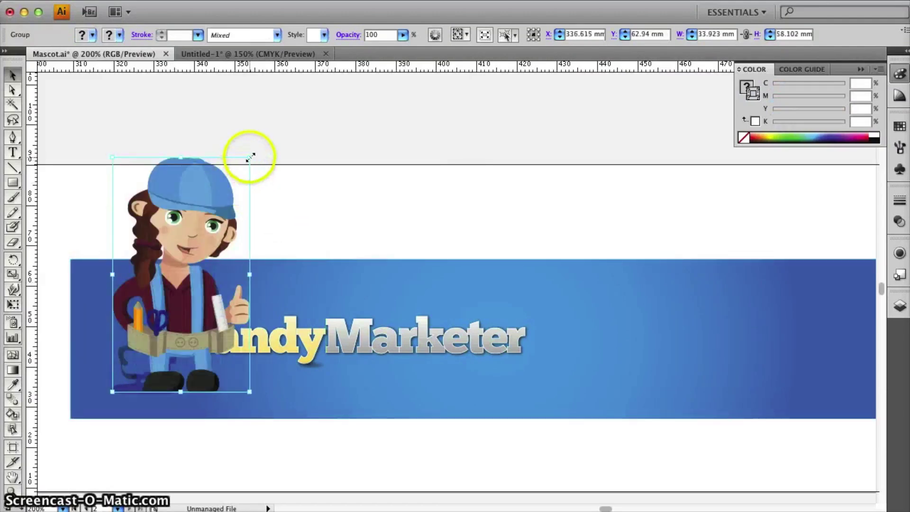
left_click_drag(250, 158, 341, 102)
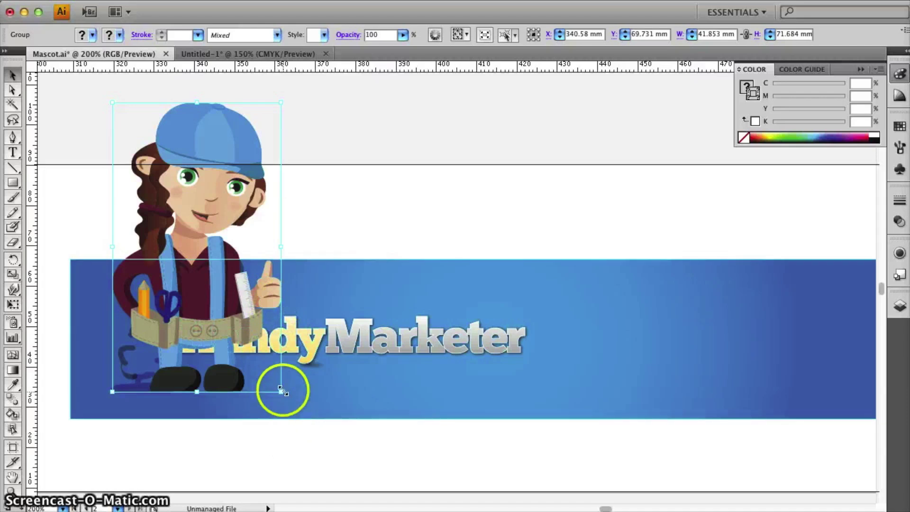
left_click(282, 392, "shift")
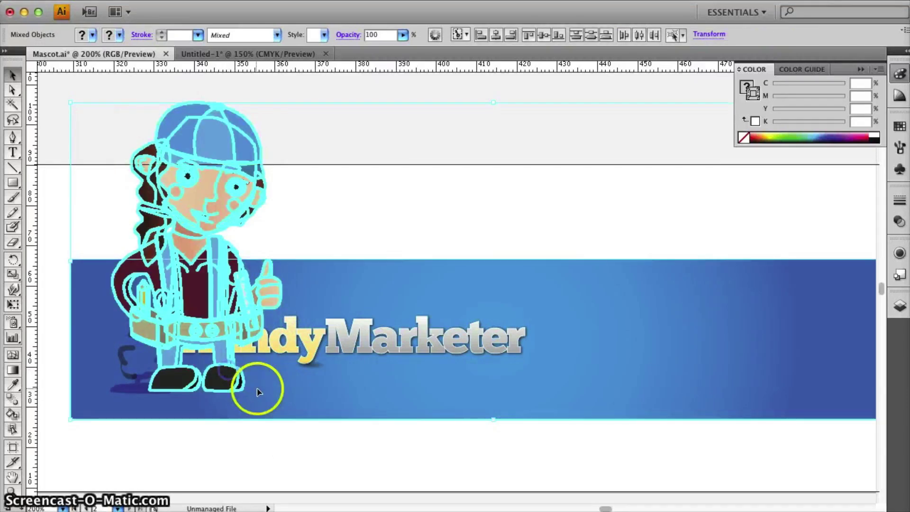
- Reselect the mascot figure and scale it up even larger
left_click(236, 77)
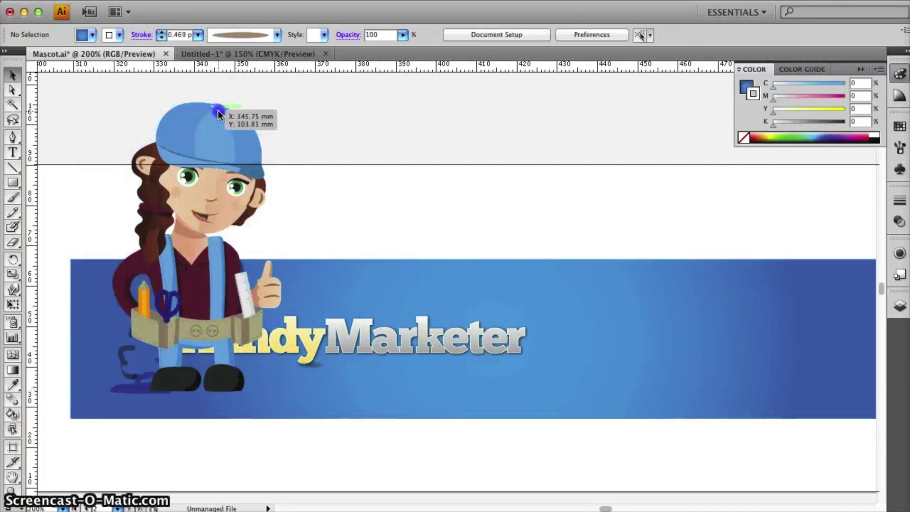
left_click(226, 116)
left_click_drag(282, 392, 514, 503)
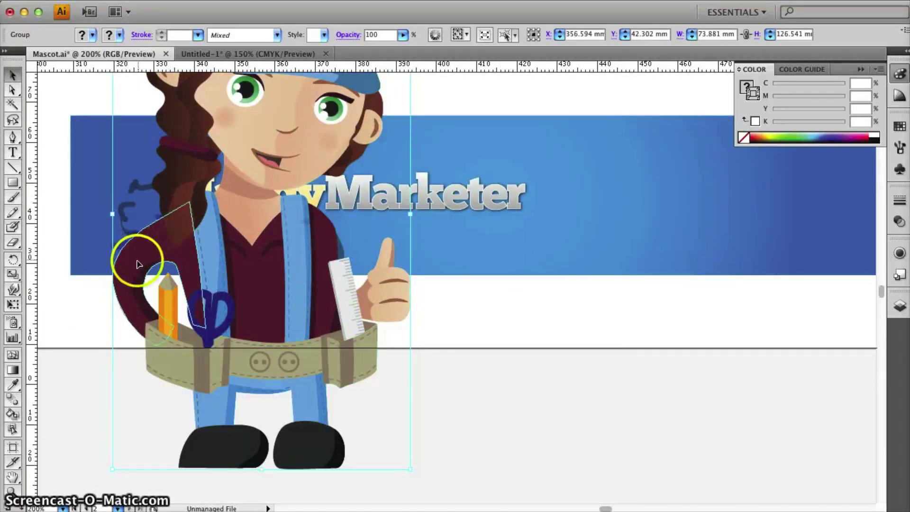
- Fill the whole mascot with flat lime green (C 30.2, Y 100), then deselect
left_click(782, 137)
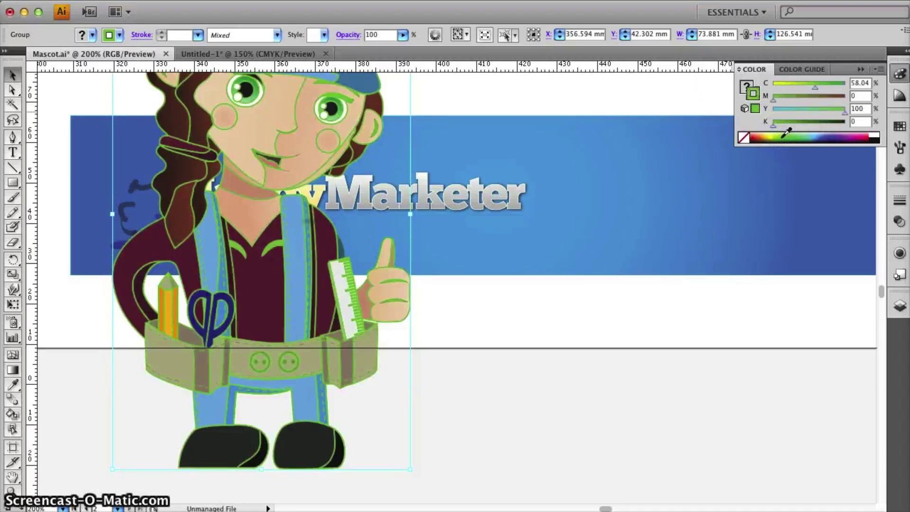
left_click(586, 436)
left_click(291, 237)
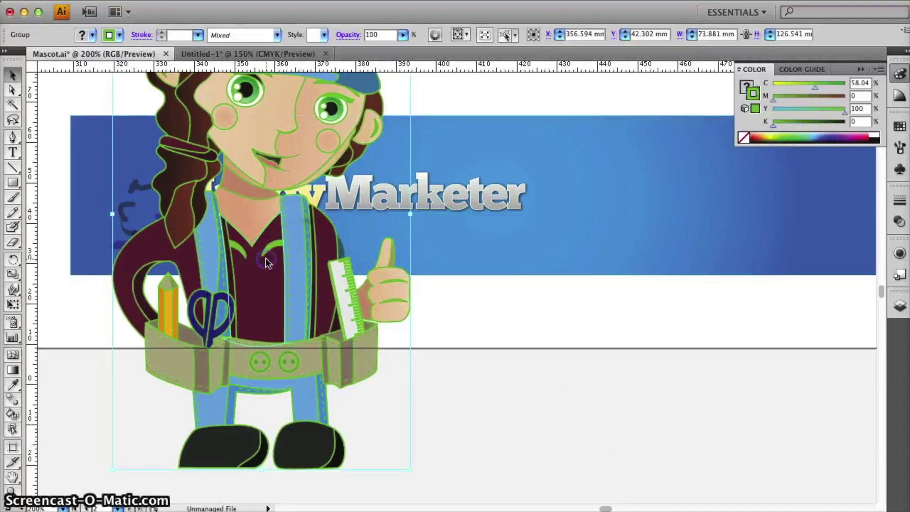
left_click(776, 132)
left_click(639, 345)
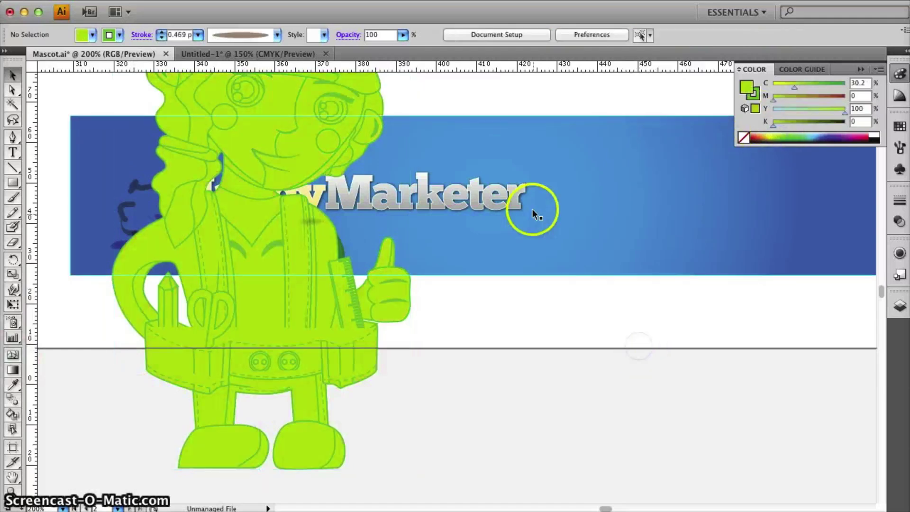
scroll(493, 265, "up", 5)
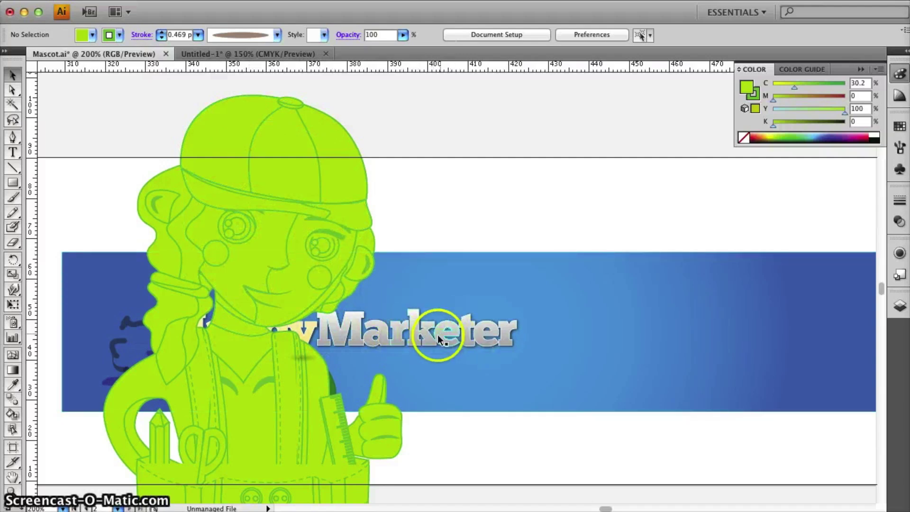
- Inspect individual paths and anchor points of the mascot's cap and mouth with Direct Selection
key("a")
left_click(332, 149)
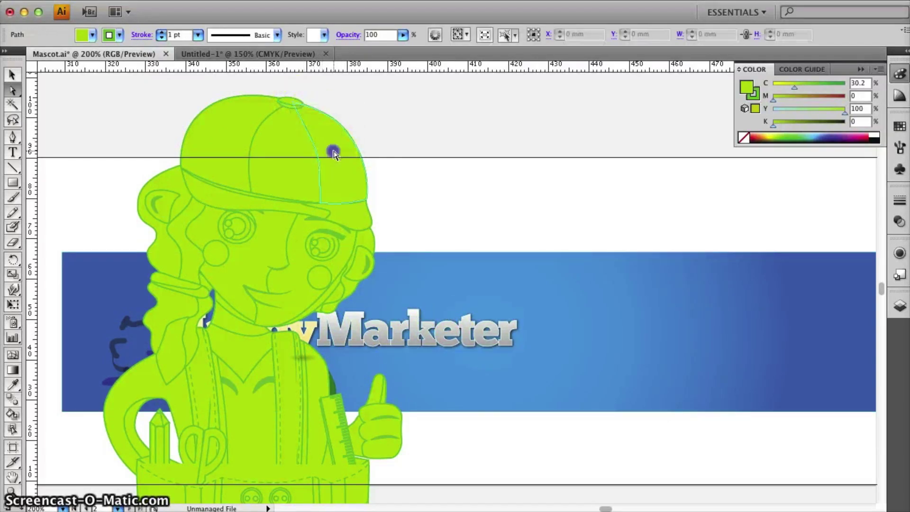
left_click(366, 203)
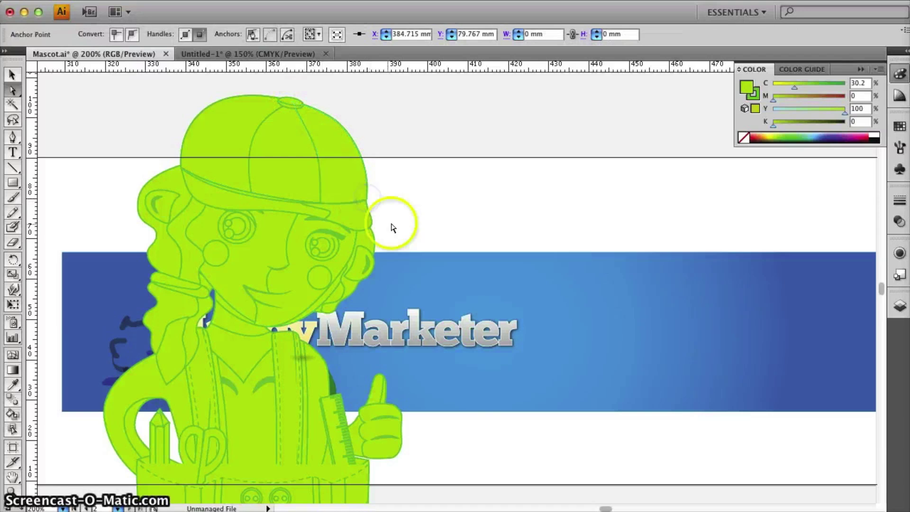
left_click(275, 313)
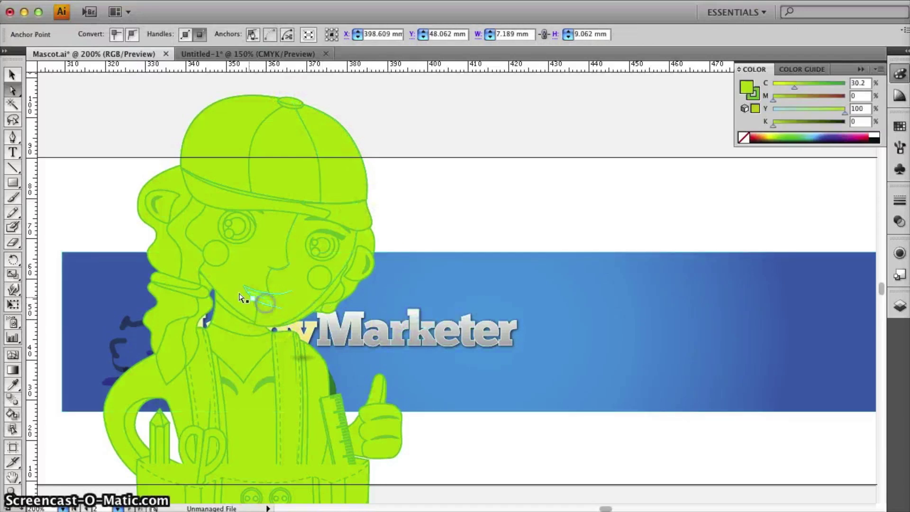
- Draw a lime rectangle over the banner's right side and pull its top-left corner down into a wedge
left_click(20, 141)
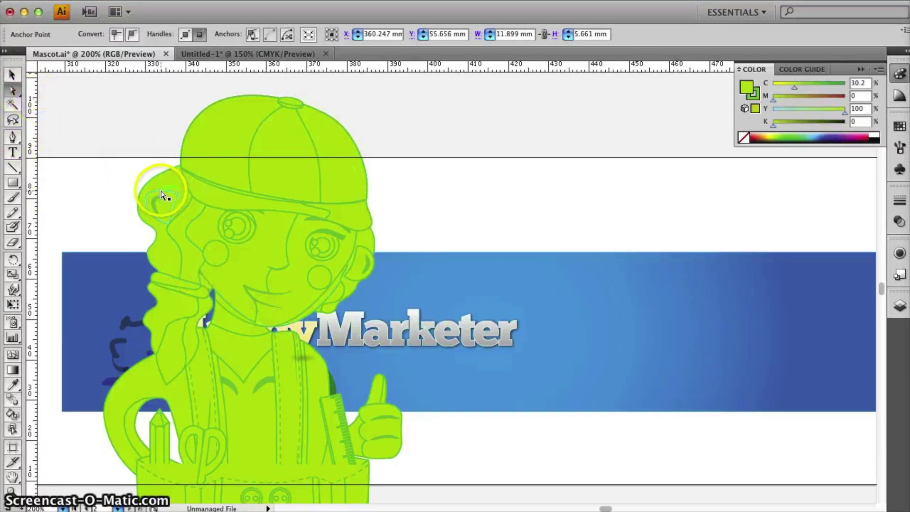
left_click(15, 184)
left_click_drag(503, 144, 663, 285)
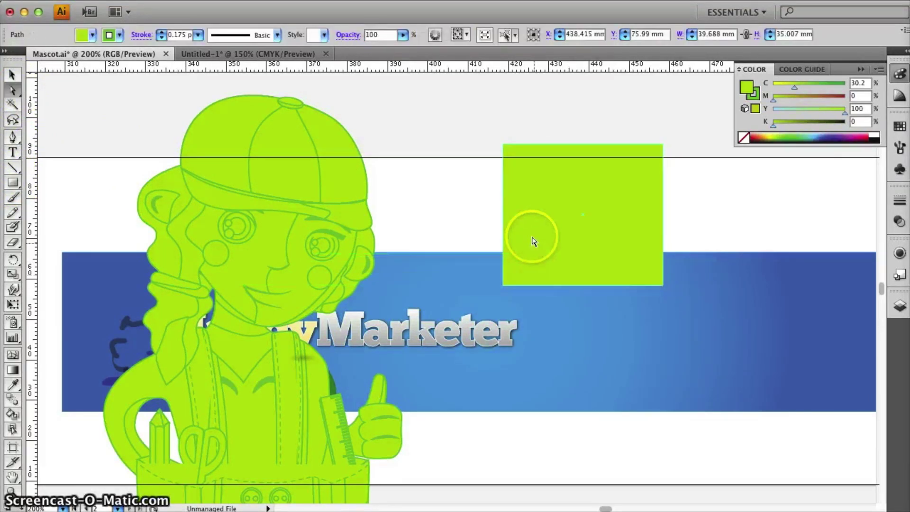
left_click_drag(504, 146, 557, 206)
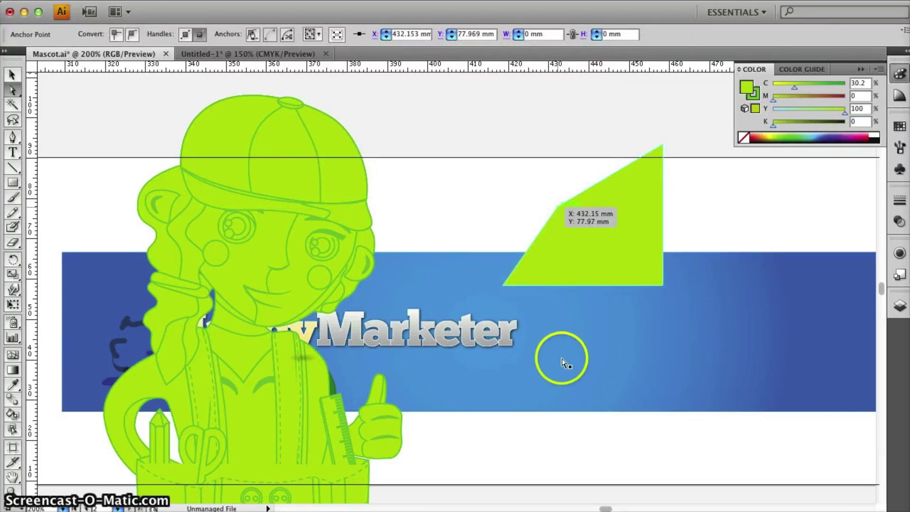
left_click(358, 304)
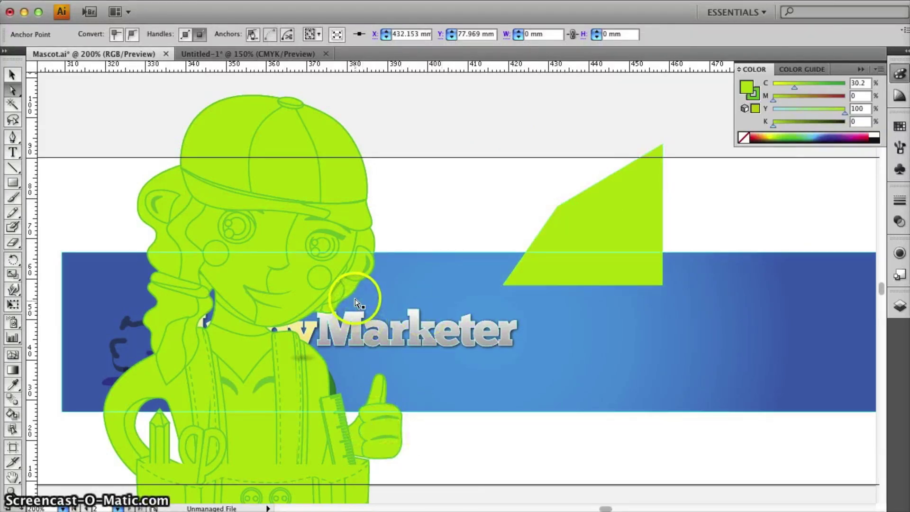
left_click(351, 280)
- Switch to the Untitled-1 newsletter layout in InDesign and zoom the page to 100%
key("super+Tab")
key("super+Tab")
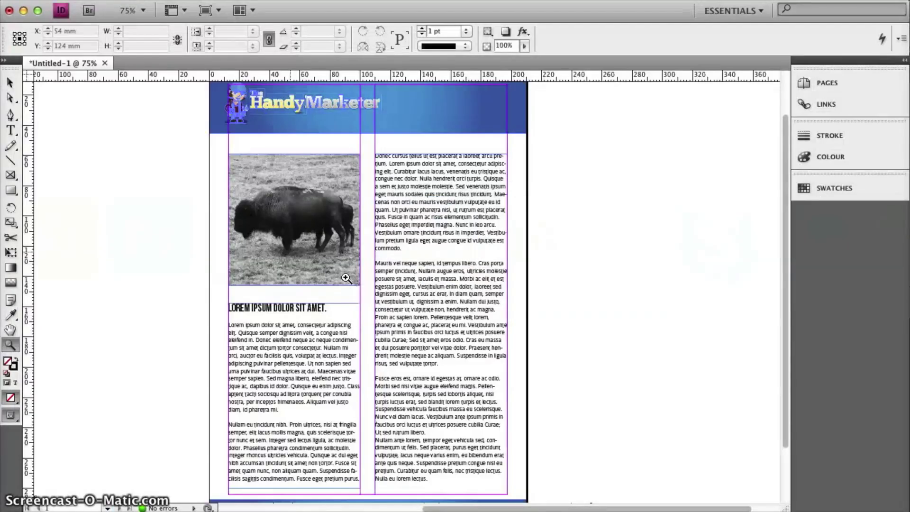
left_click(335, 271)
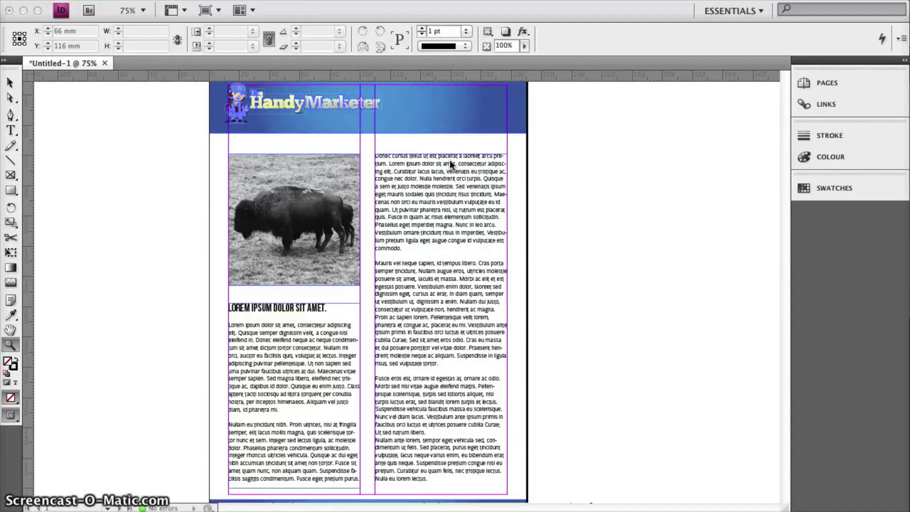
left_click(419, 186)
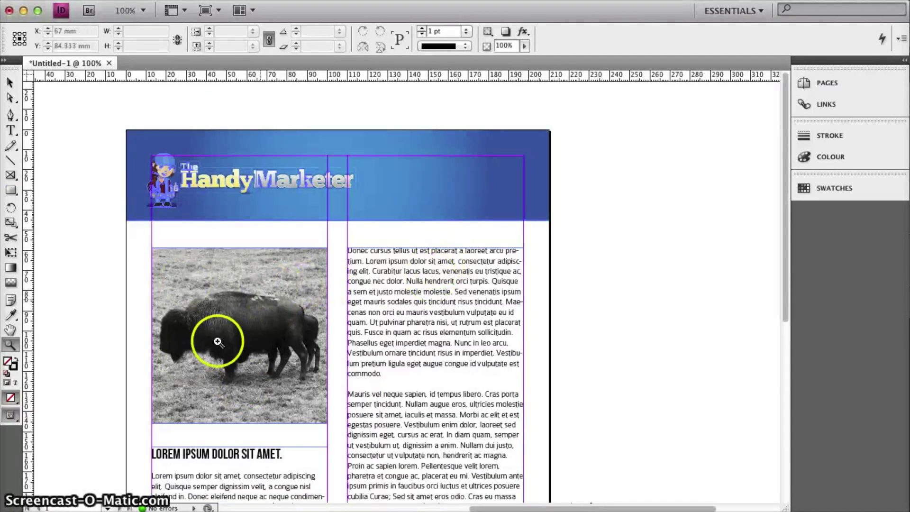
key("v")
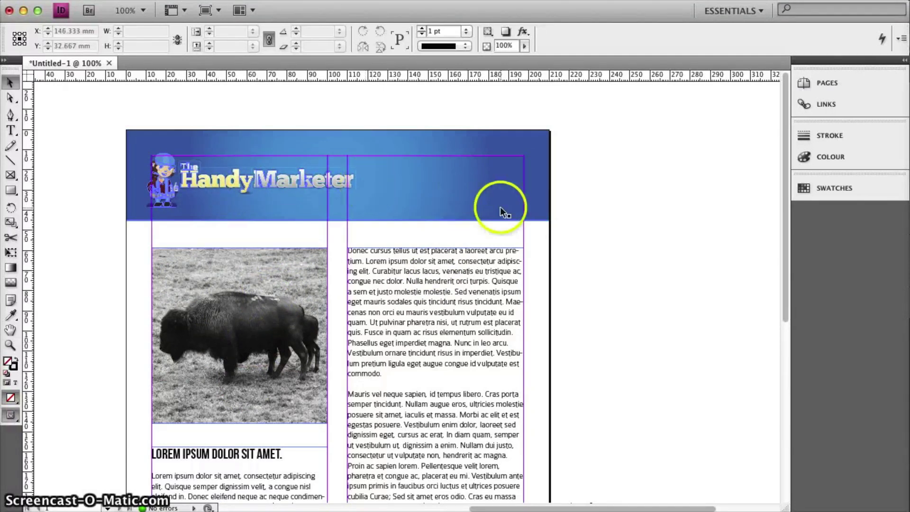
left_click_drag(784, 151, 800, 168)
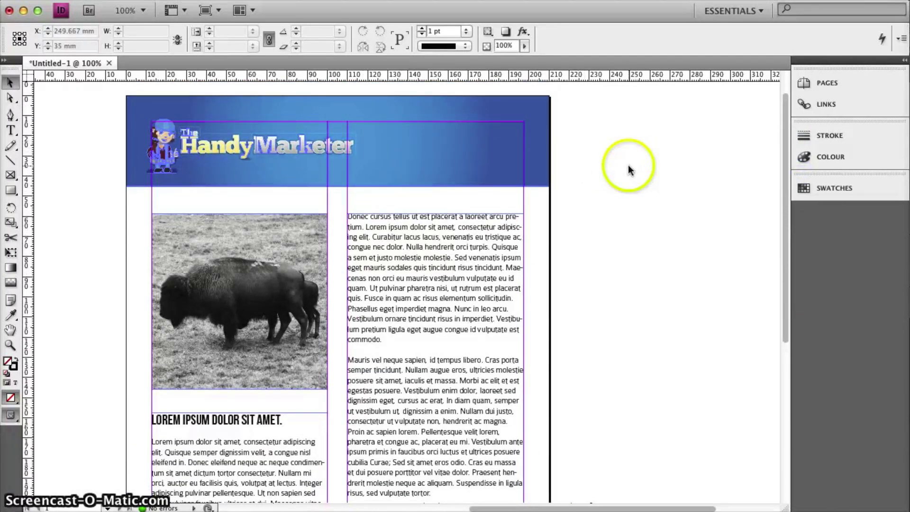
- Preview the page without guides or frame edges, and select the right text column's frame
key("w")
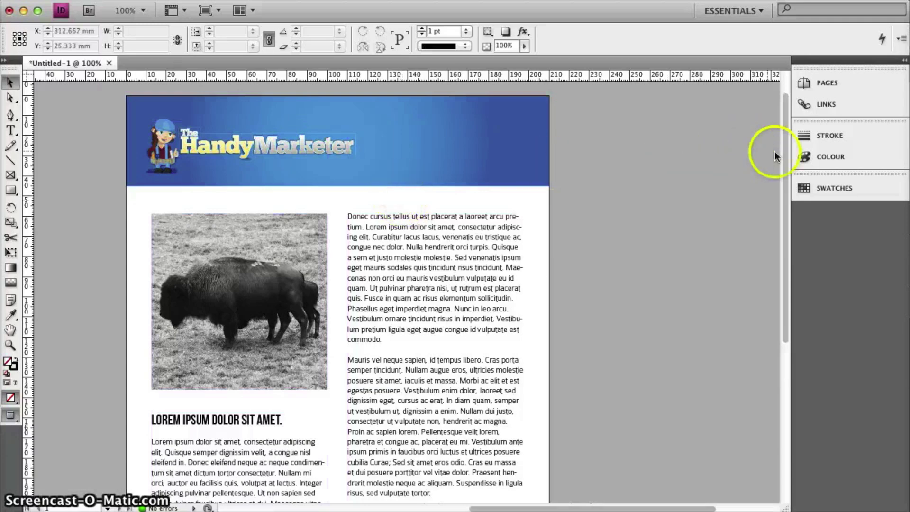
left_click_drag(786, 149, 759, 201)
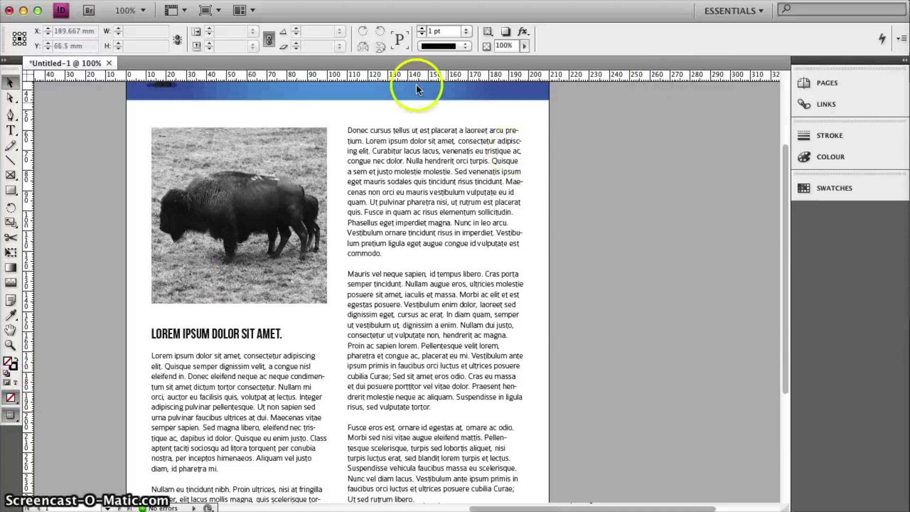
left_click(403, 170)
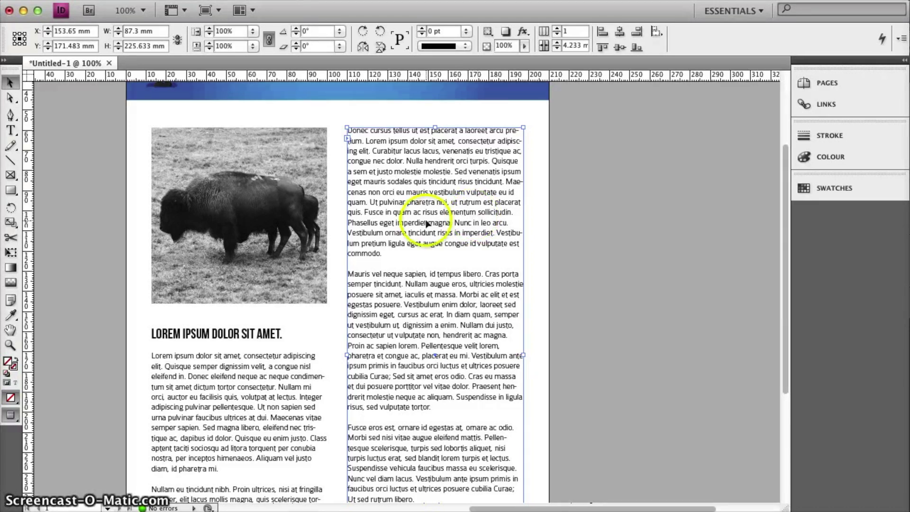
left_click(10, 237)
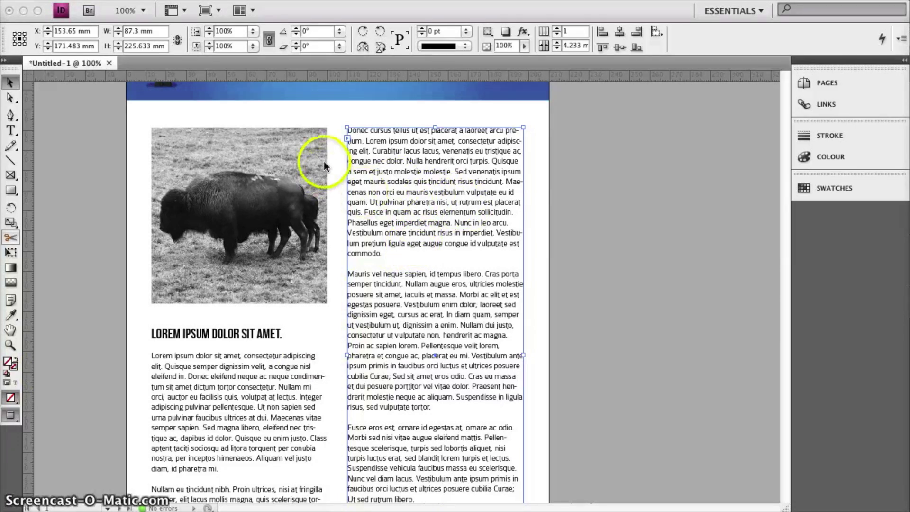
key("super+Tab")
key("super+Tab")
key("super+Tab")
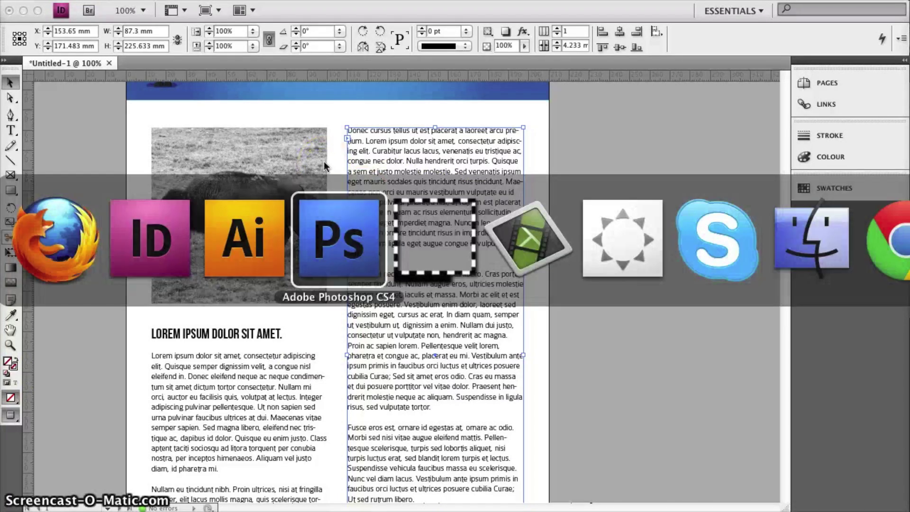
key("super+shift+Tab")
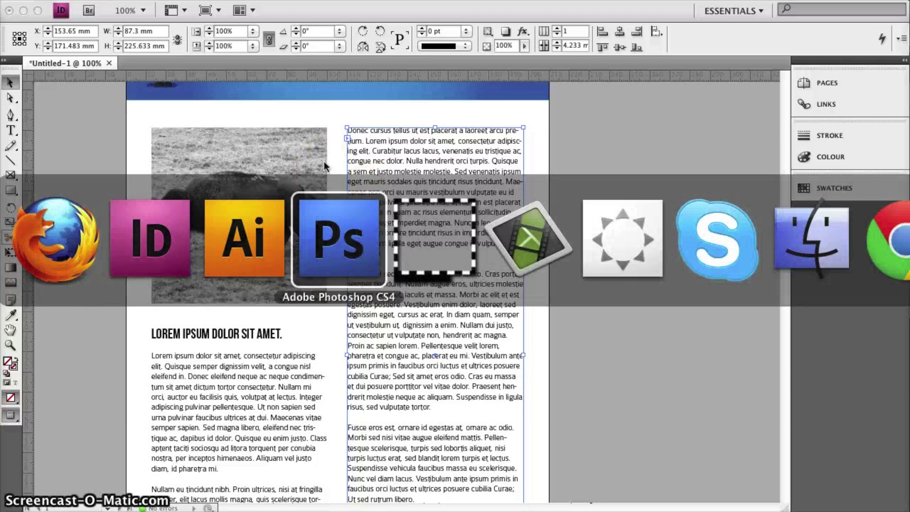
left_click(335, 235)
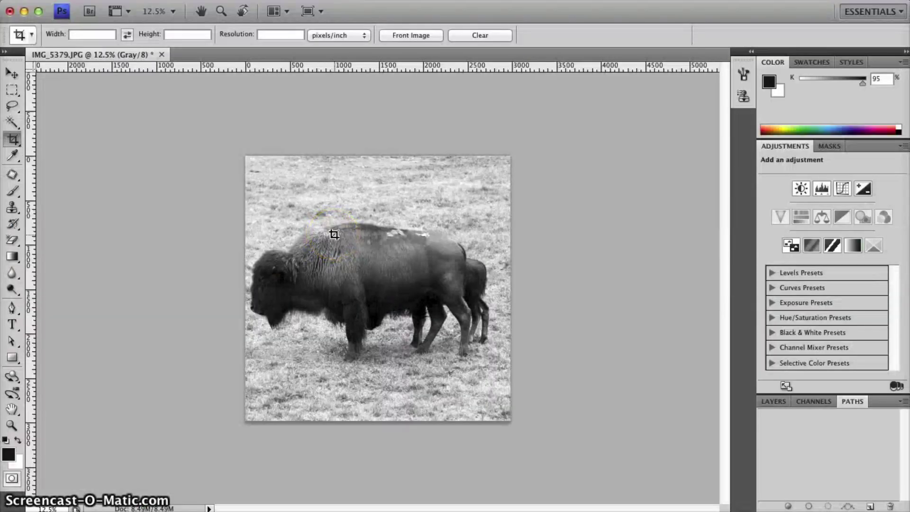
left_click(335, 228)
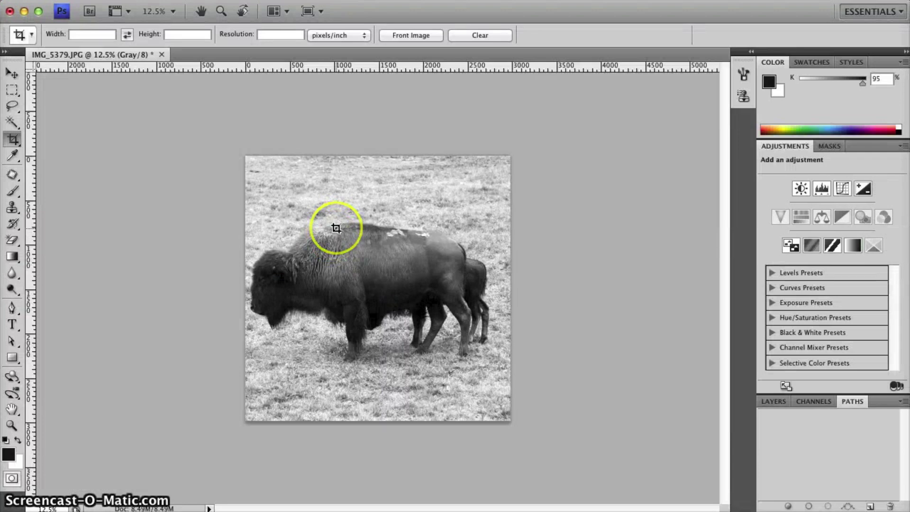
key("super+Tab")
left_click(249, 229)
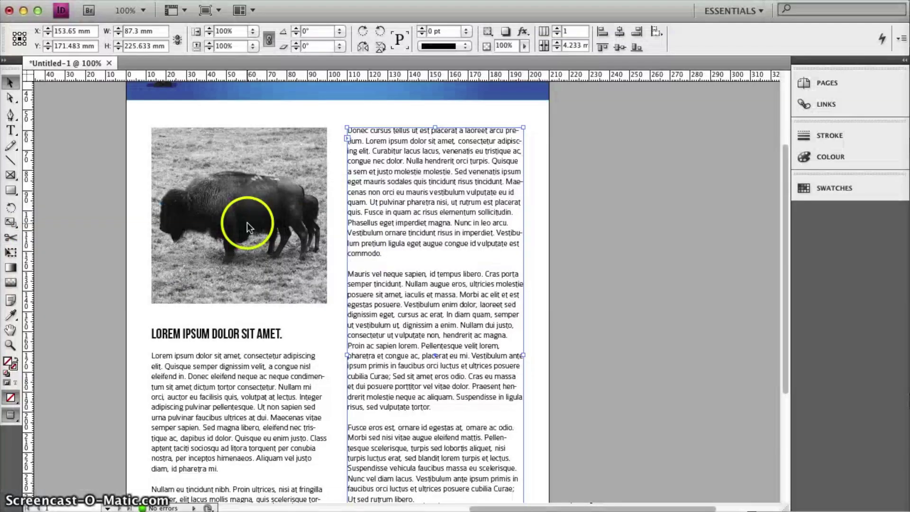
left_click_drag(787, 201, 789, 142)
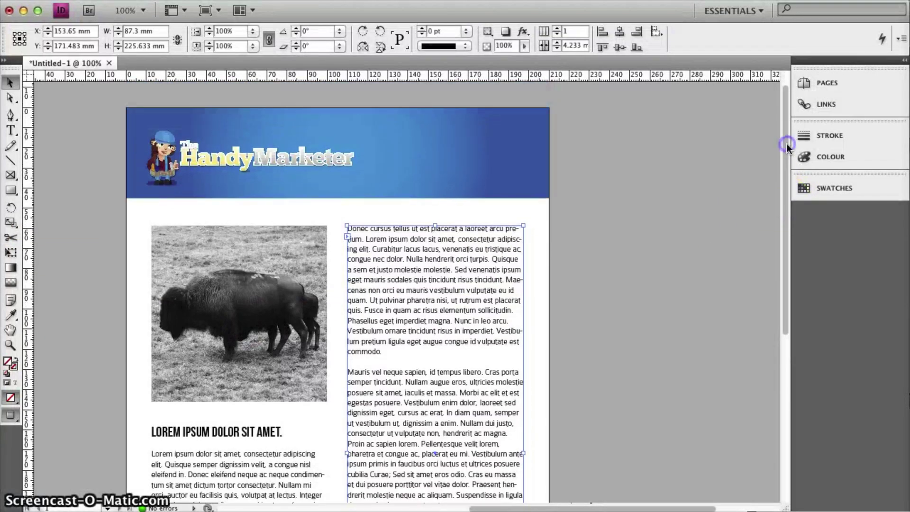
left_click(198, 164)
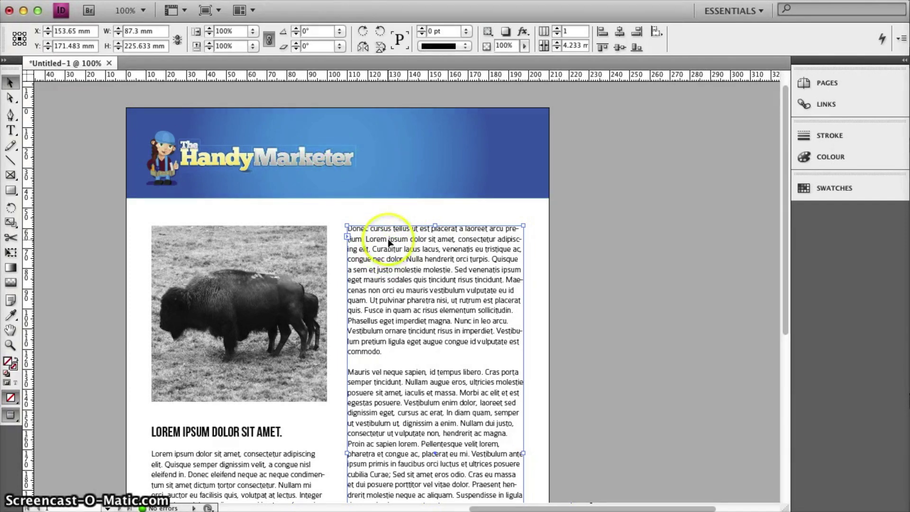
left_click(299, 276)
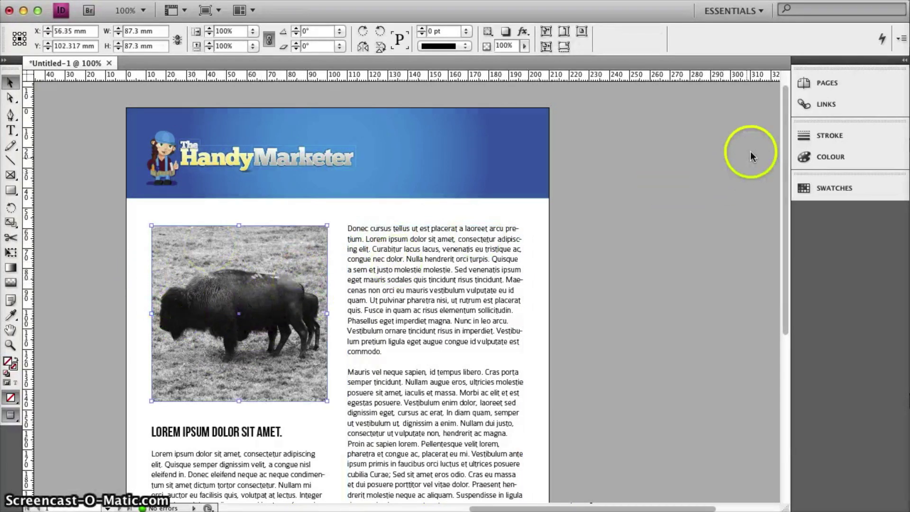
left_click_drag(787, 145, 771, 177)
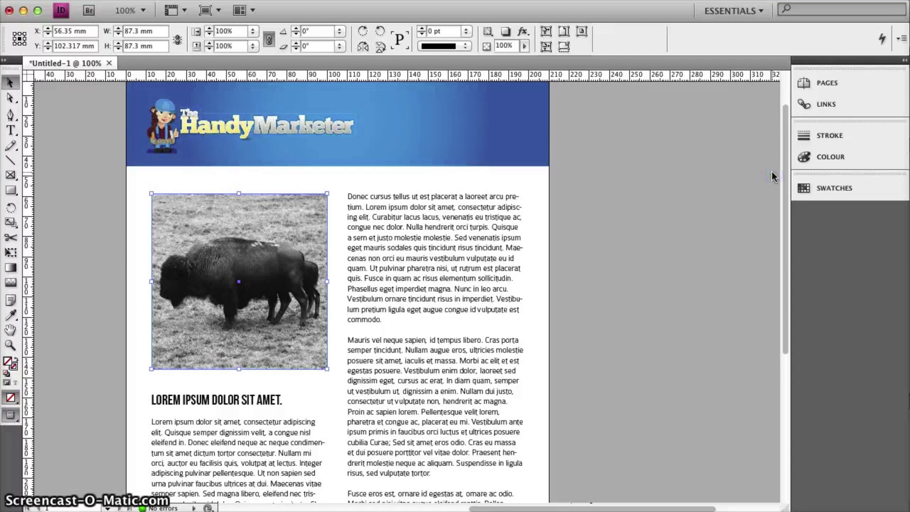